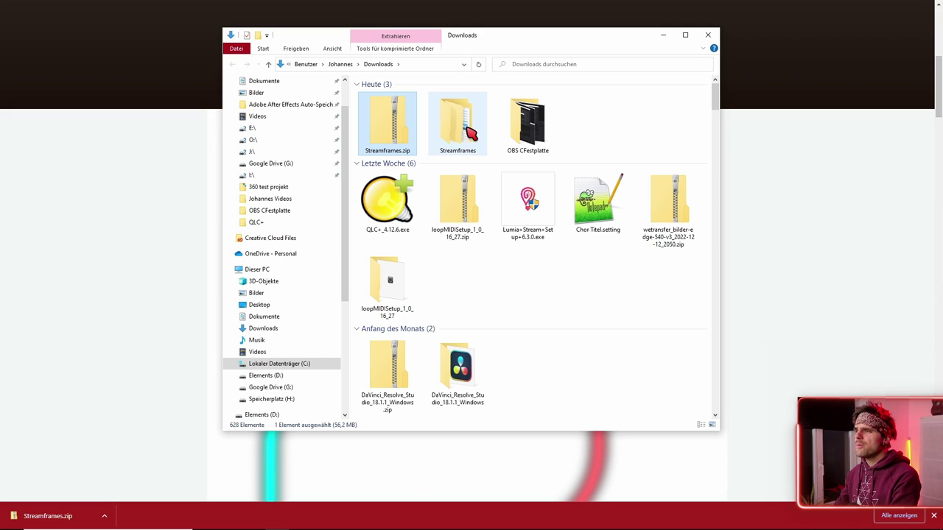
# Browse Streamframes > Streamframes, glance into Davinci Resolve Project, then open the Stream Overlays folder
pyautogui.doubleClick(466, 132)
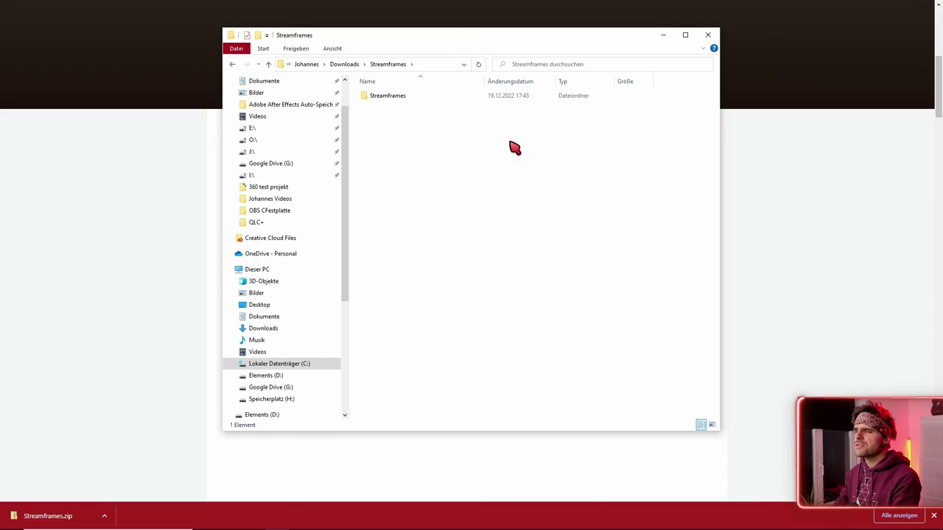
pyautogui.doubleClick(388, 98)
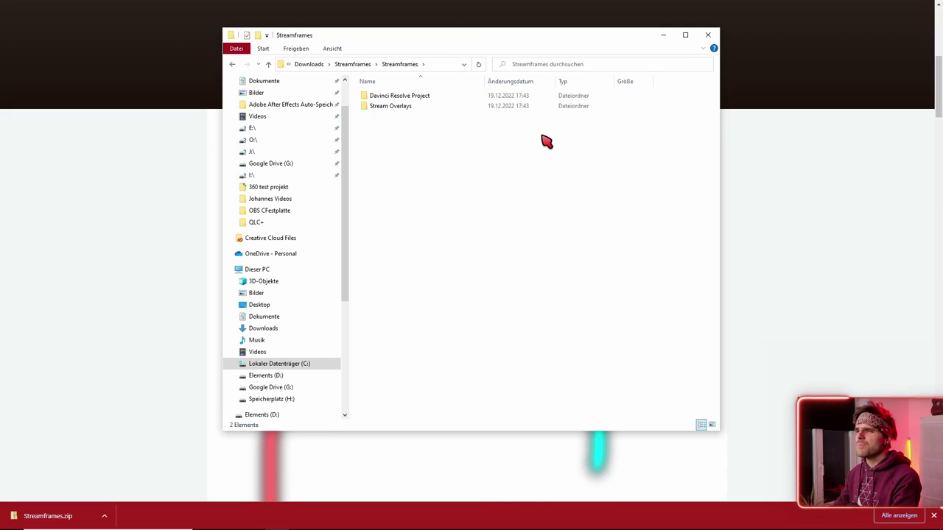
pyautogui.doubleClick(410, 98)
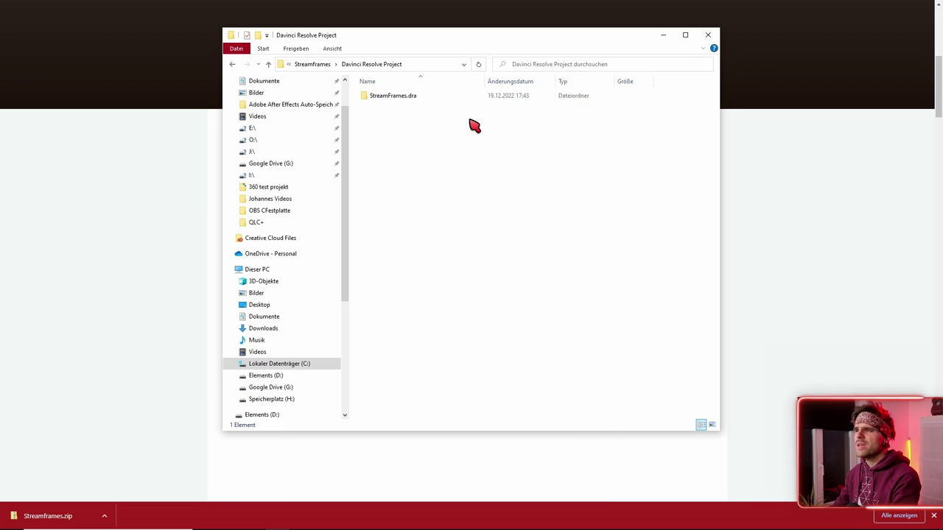
pyautogui.moveTo(419, 105)
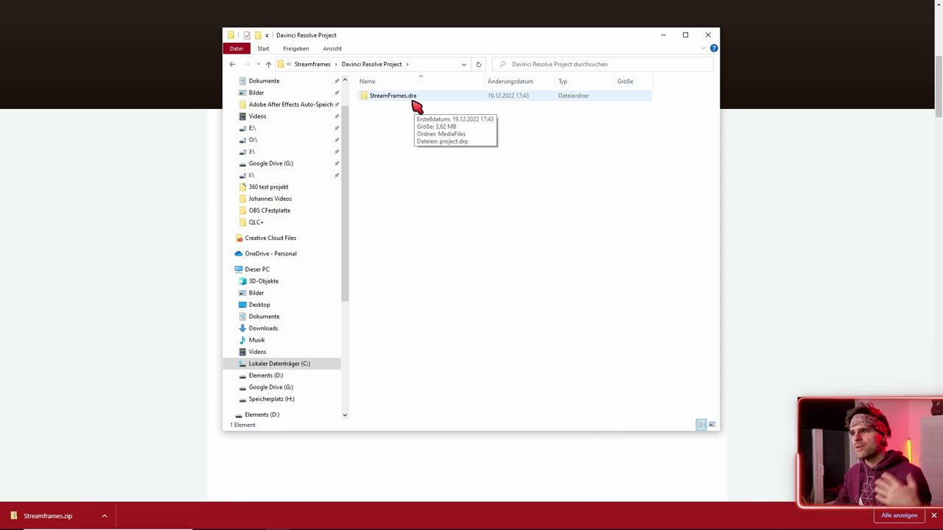
pyautogui.click(330, 69)
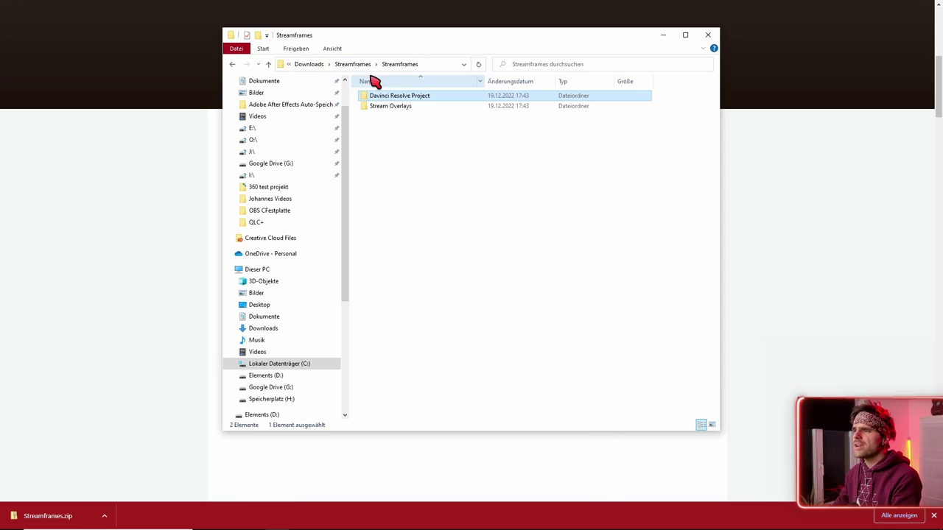
pyautogui.doubleClick(387, 107)
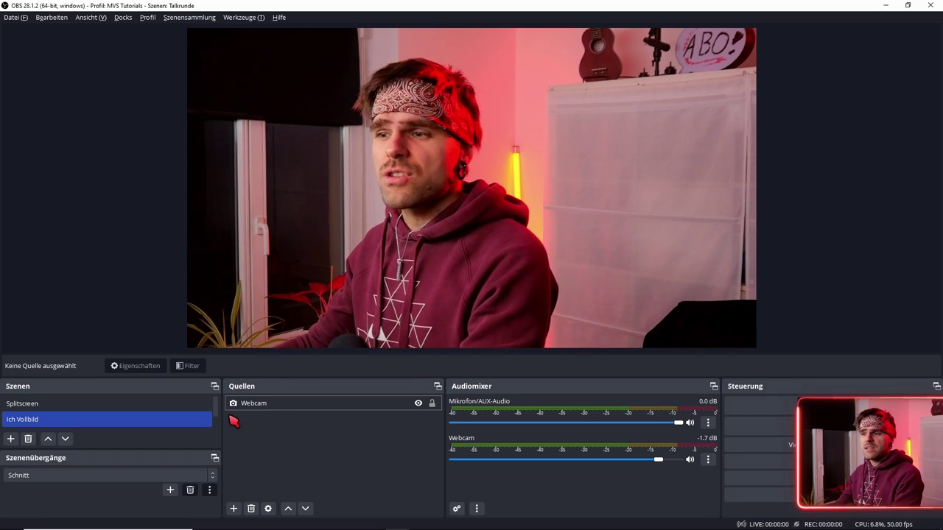
# Add the existing Webcam video capture device to the Splitscreen scene
pyautogui.click(42, 407)
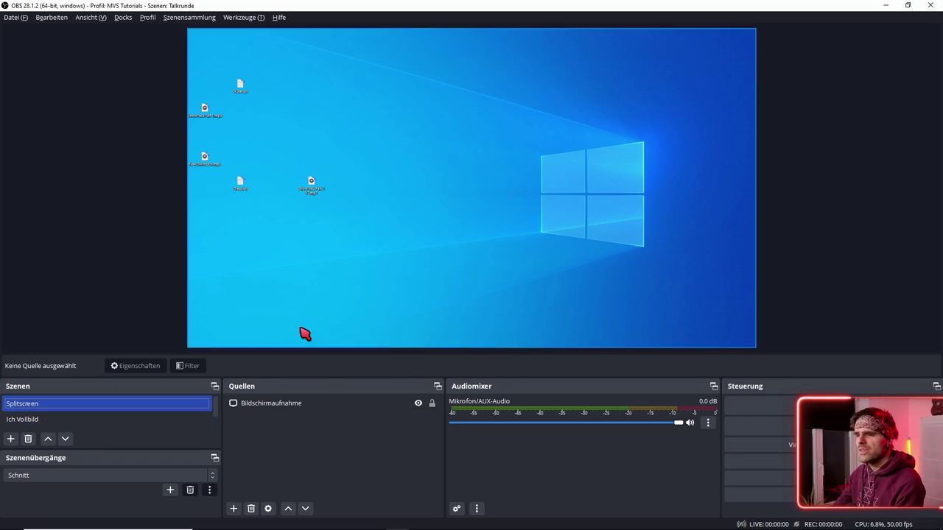
pyautogui.click(276, 404)
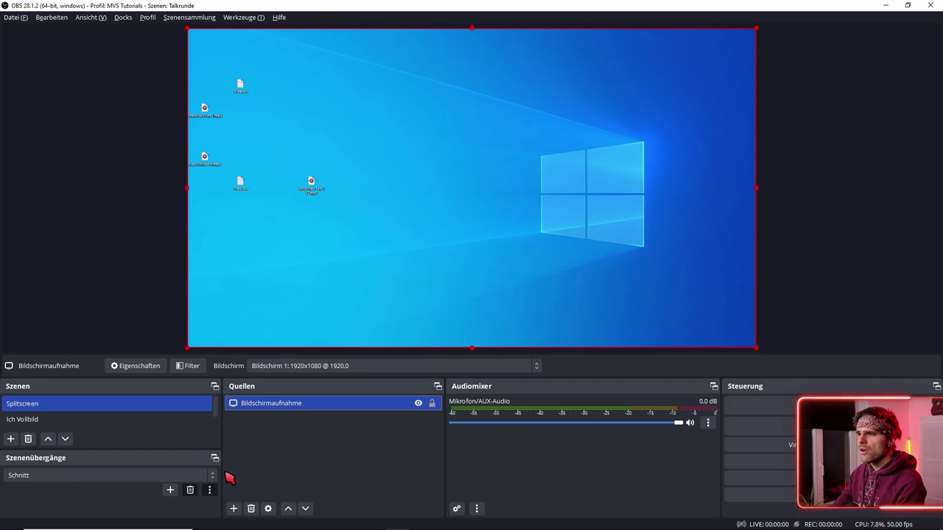
pyautogui.click(234, 508)
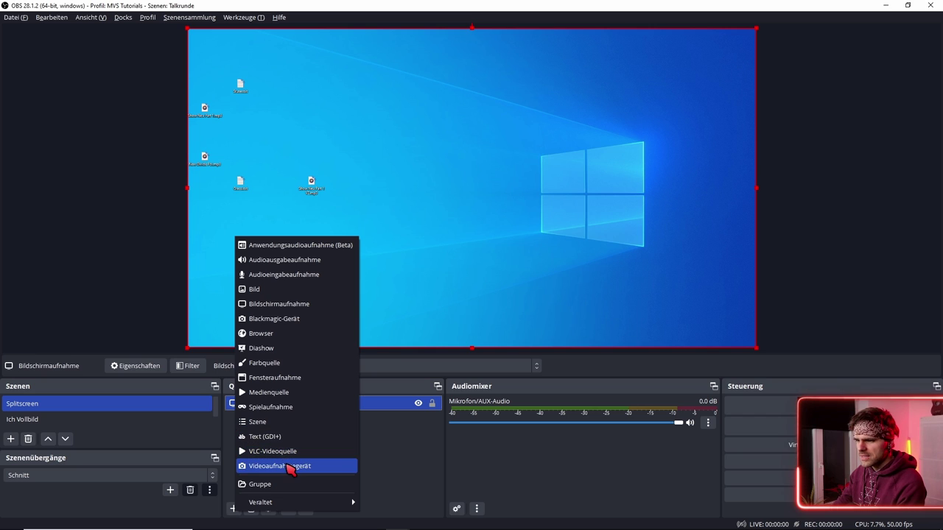
pyautogui.click(291, 466)
pyautogui.click(390, 233)
pyautogui.click(399, 252)
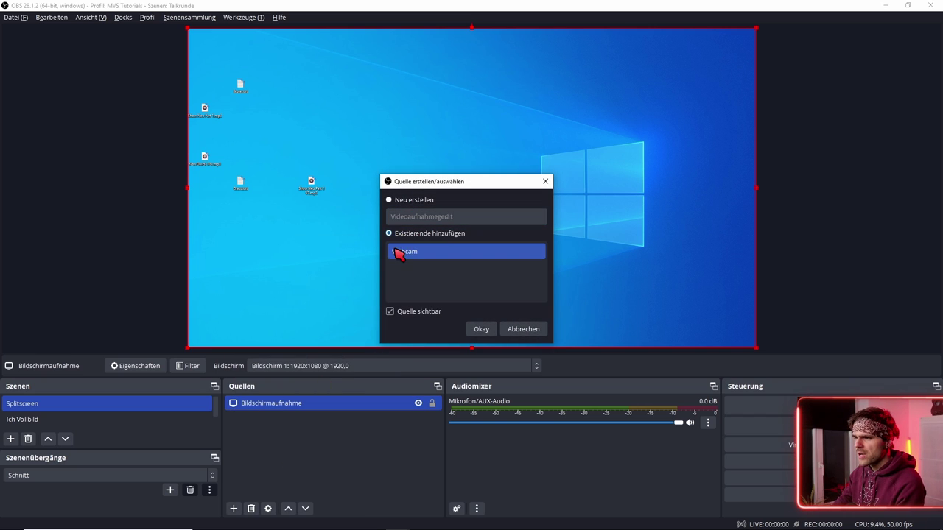
pyautogui.click(481, 329)
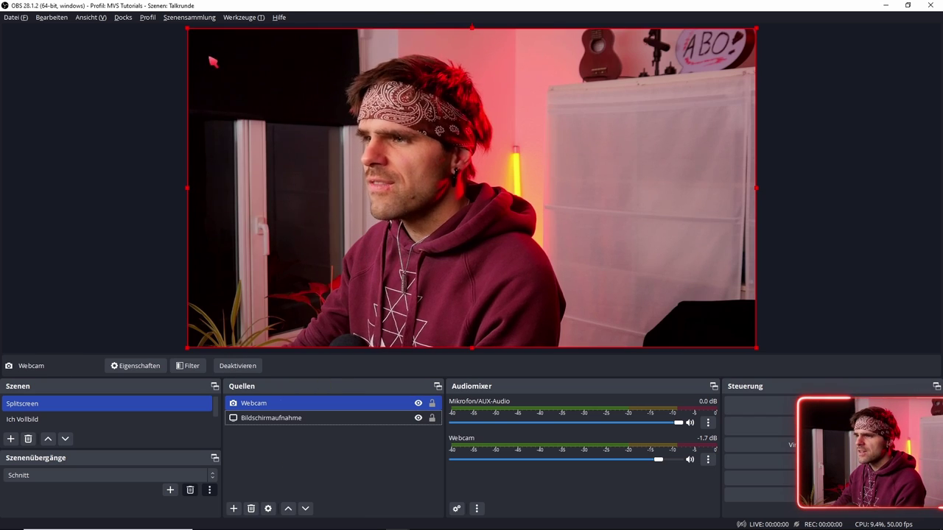
# Shrink the Webcam into a small box near the bottom-right corner of the screen capture
pyautogui.moveTo(187, 30)
pyautogui.mouseDown()
pyautogui.moveTo(666, 251)
pyautogui.moveTo(707, 282)
pyautogui.mouseUp()
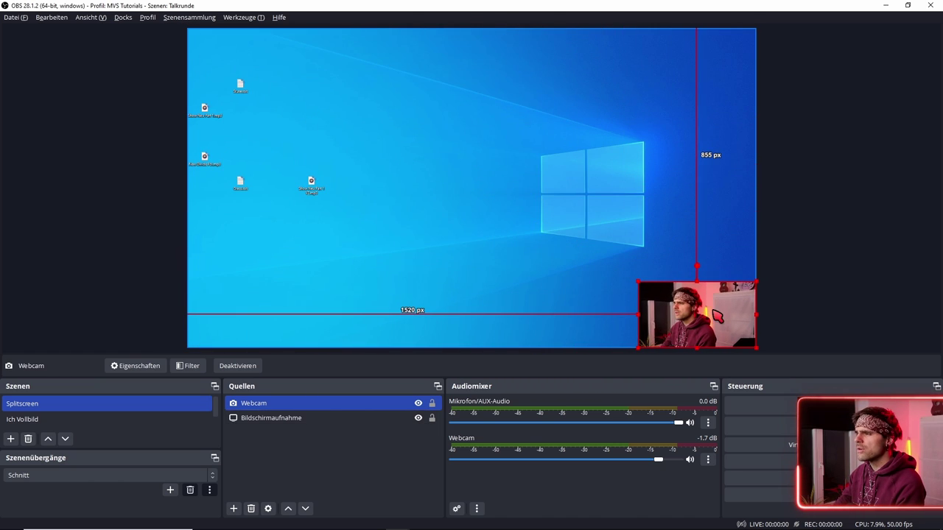
pyautogui.moveTo(716, 316); pyautogui.dragTo(708, 290)
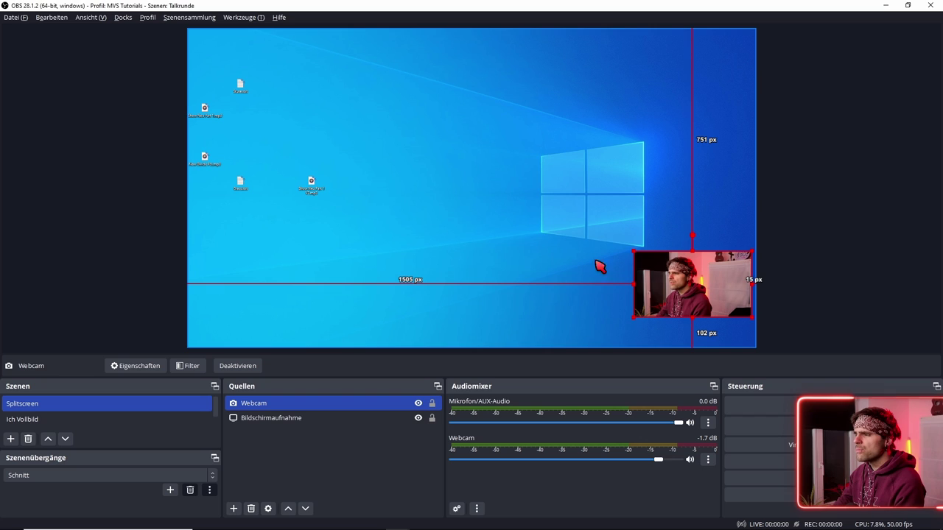
pyautogui.click(282, 478)
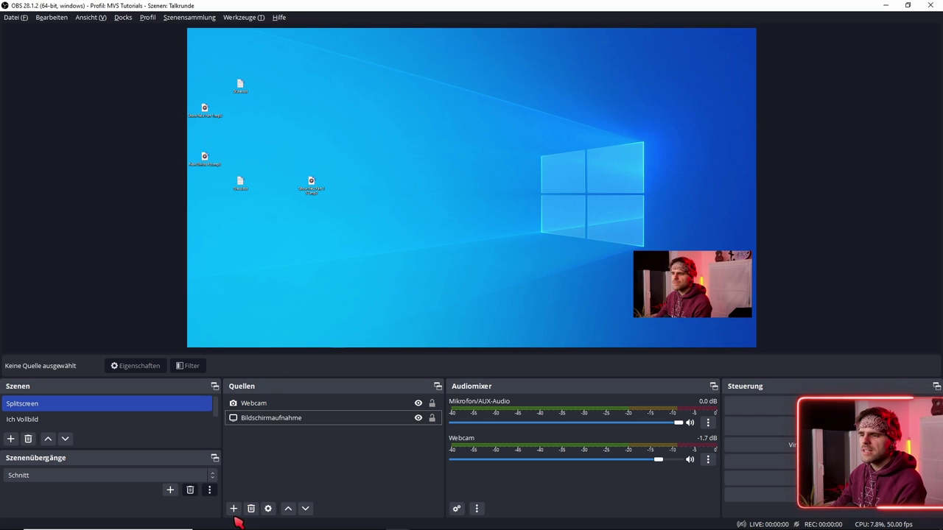
# Create a new Medienquelle (media source)
pyautogui.click(233, 509)
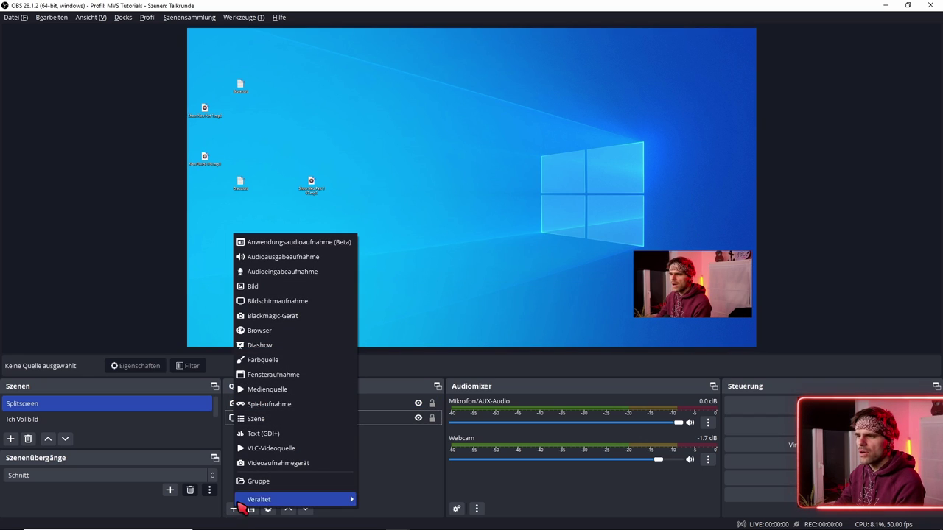
pyautogui.click(267, 390)
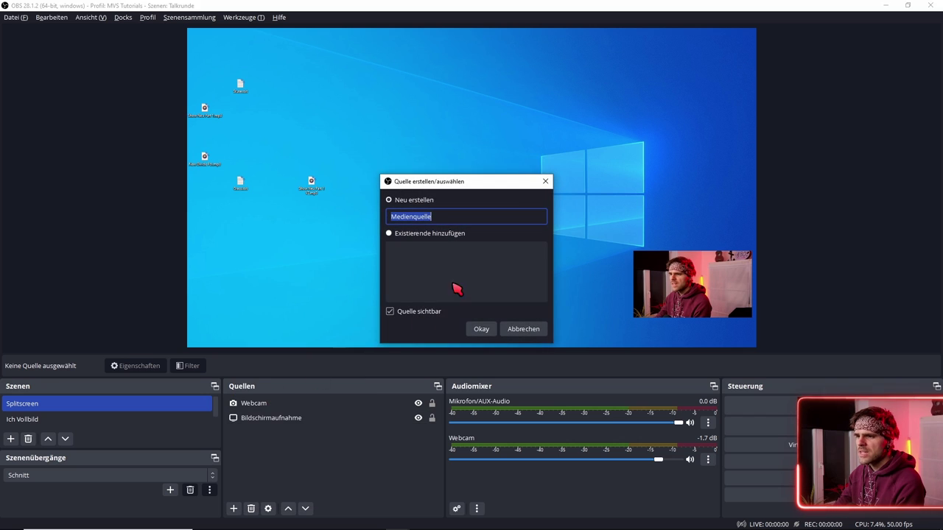
pyautogui.click(485, 330)
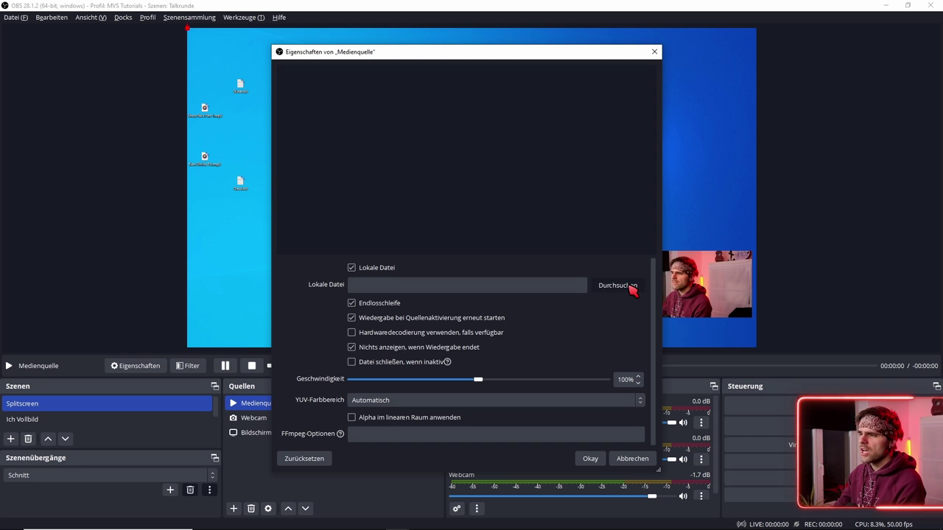
# Load Poligon Flowerframe 001.webm from Stream Overlays > Special as the media file
pyautogui.click(629, 287)
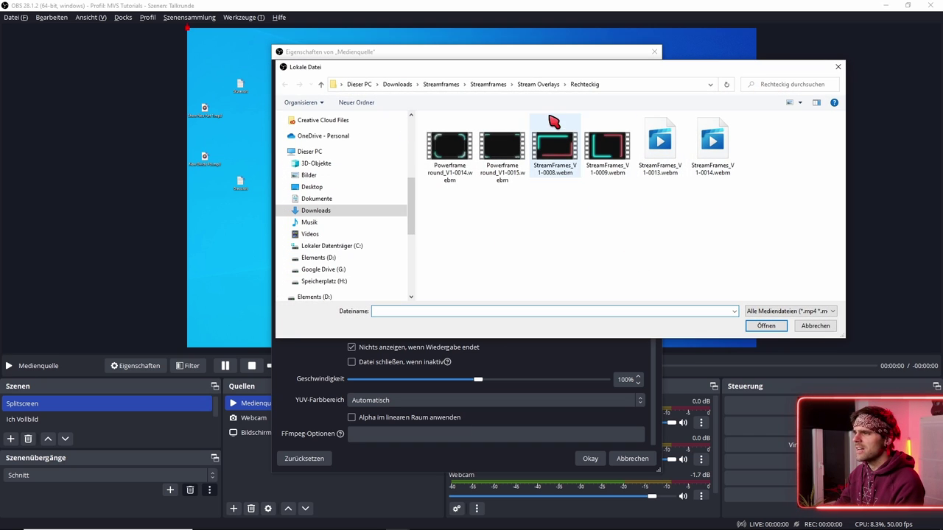
pyautogui.click(486, 86)
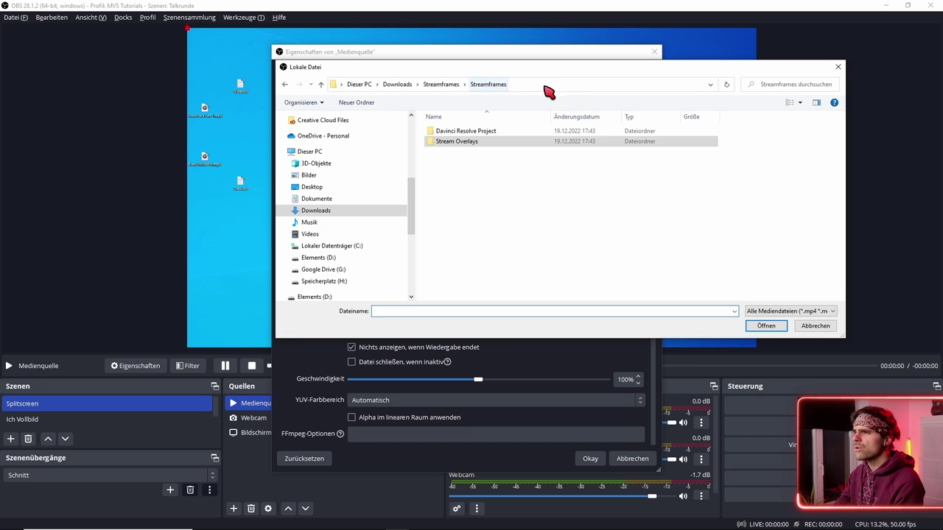
pyautogui.doubleClick(465, 143)
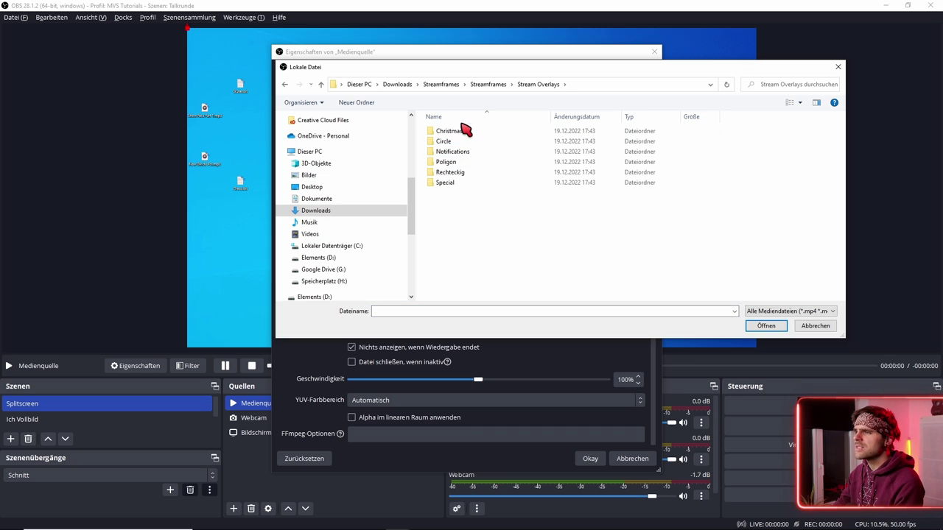
pyautogui.doubleClick(447, 183)
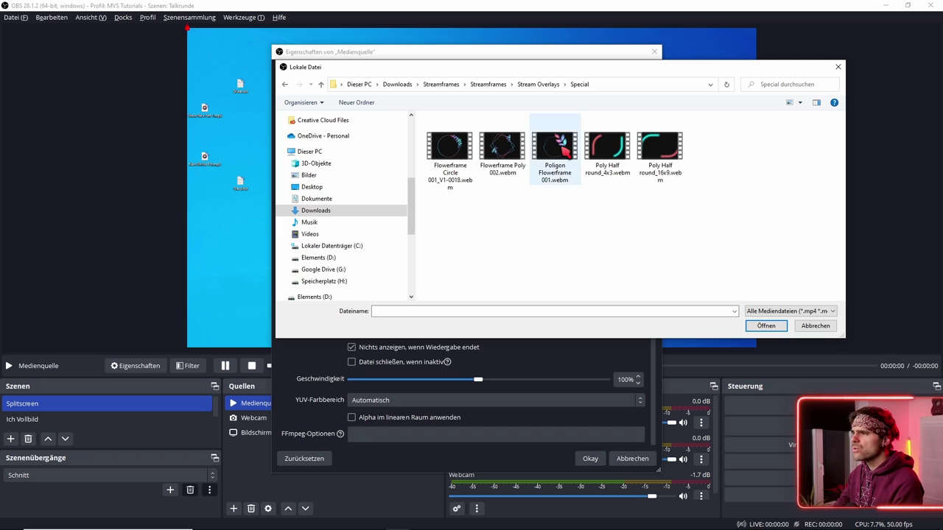
pyautogui.click(558, 136)
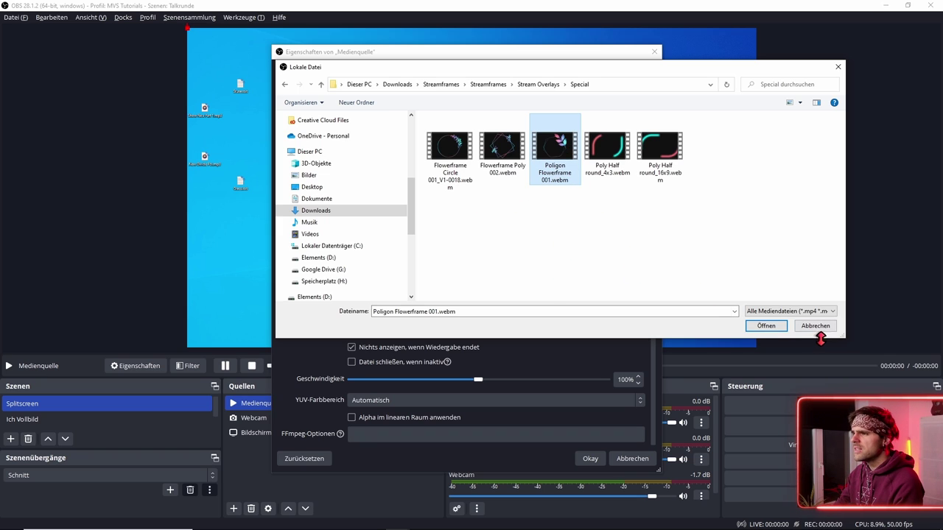
pyautogui.click(774, 326)
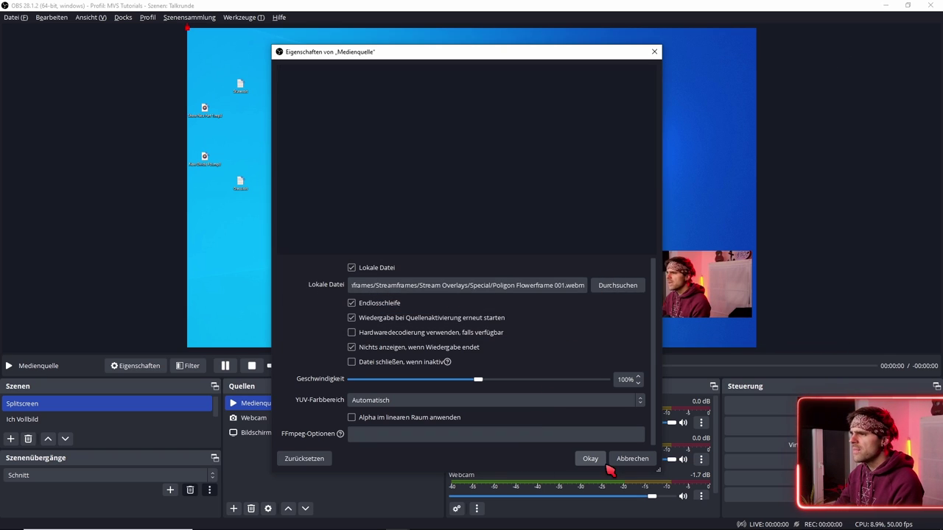
# Confirm the flower frame source, resize it to frame the bottom-right webcam, and reselect Webcam
pyautogui.click(591, 458)
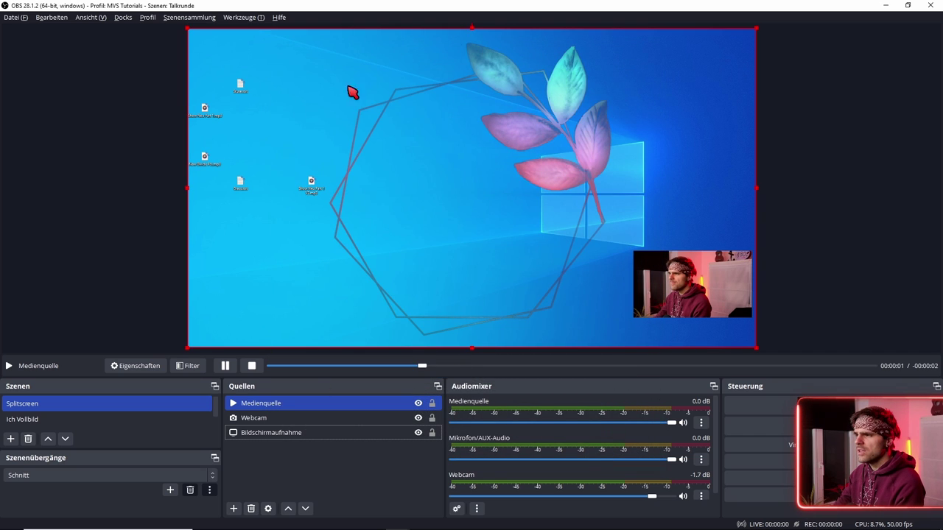
pyautogui.moveTo(189, 29); pyautogui.dragTo(566, 247)
pyautogui.moveTo(675, 311); pyautogui.dragTo(706, 296)
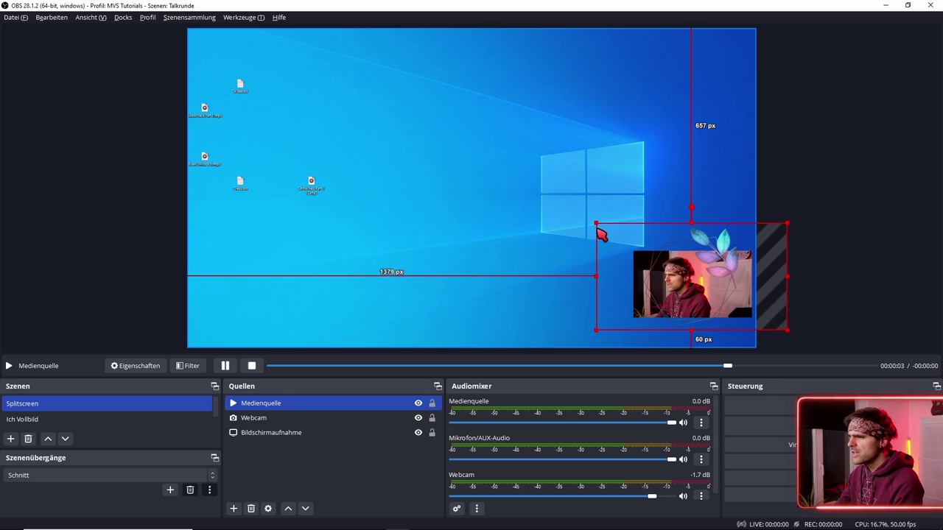
pyautogui.moveTo(598, 227); pyautogui.dragTo(563, 204)
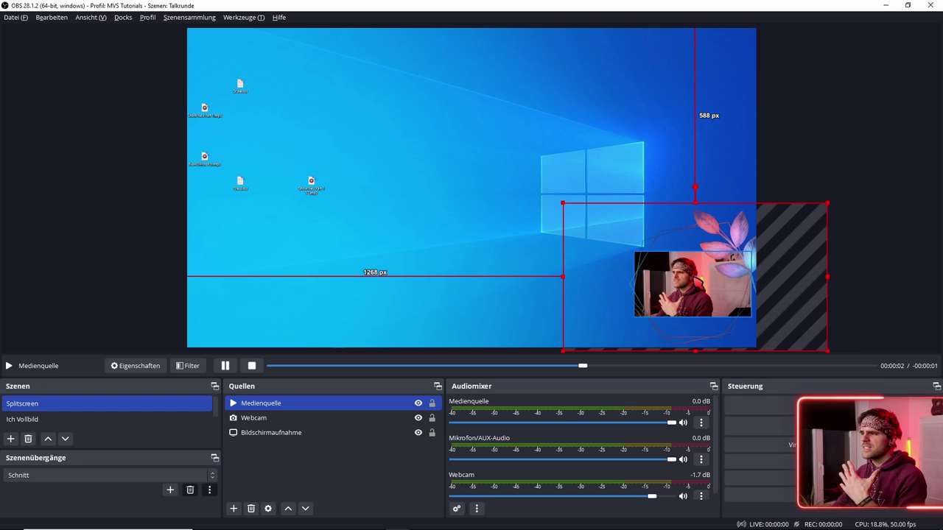
pyautogui.click(262, 419)
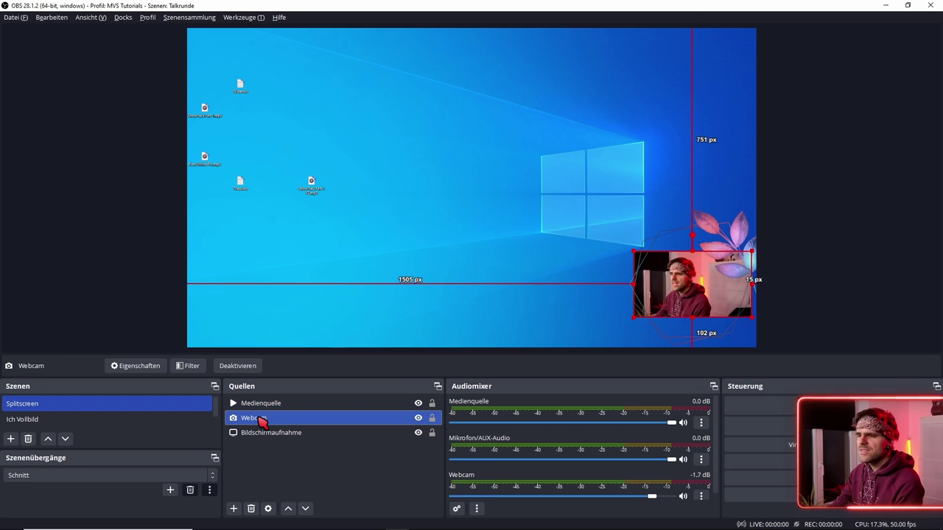
# Give the Webcam an image mask filter 'MAske': Alphamaske (Alphakanal) using Poligon Flowerframe 001.png
pyautogui.click(196, 365)
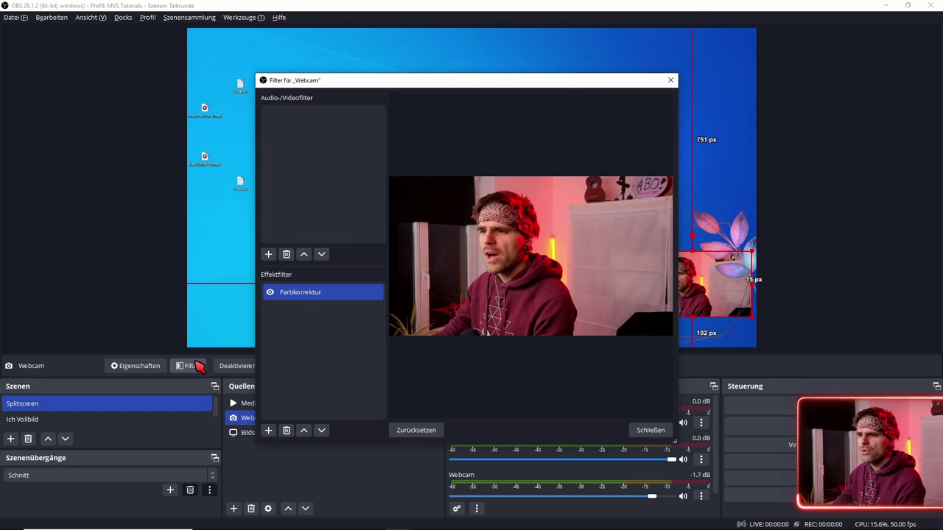
pyautogui.click(270, 432)
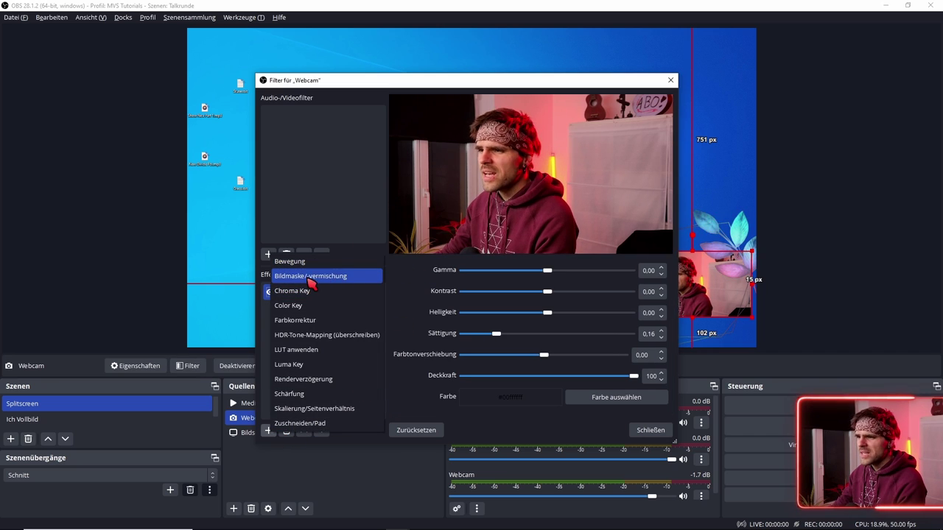
pyautogui.click(346, 277)
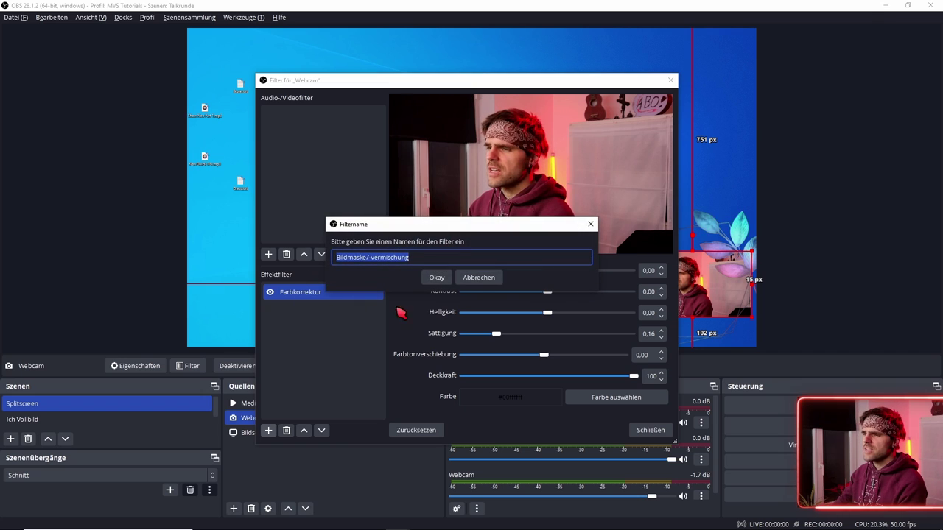
pyautogui.click(444, 280)
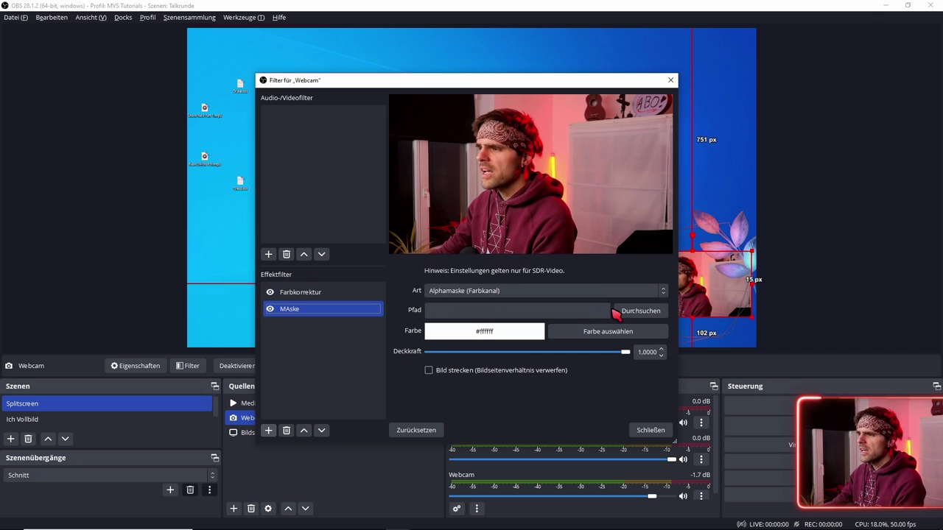
pyautogui.click(573, 291)
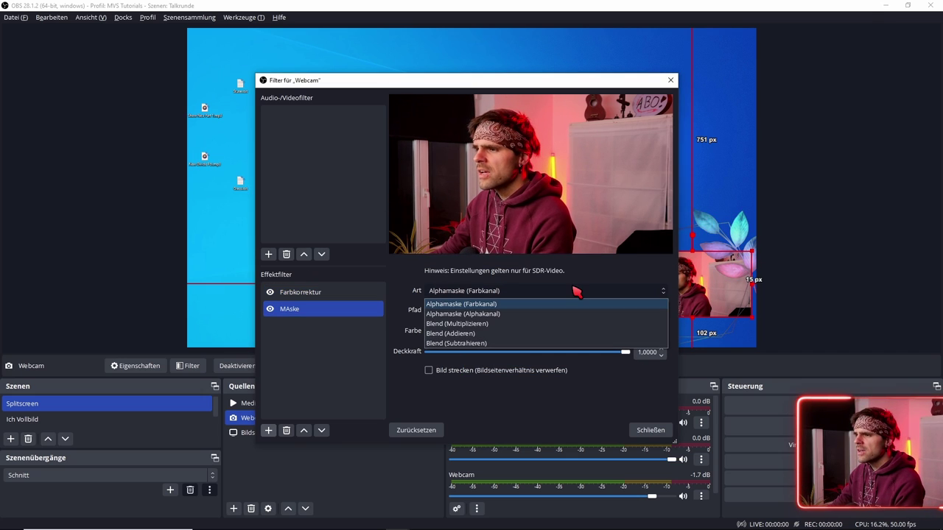
pyautogui.click(479, 314)
pyautogui.click(659, 315)
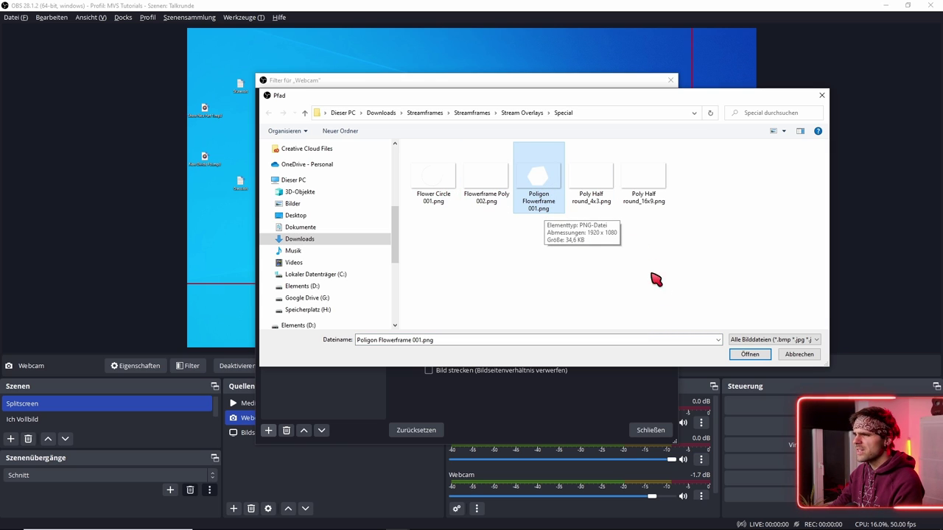
pyautogui.click(767, 351)
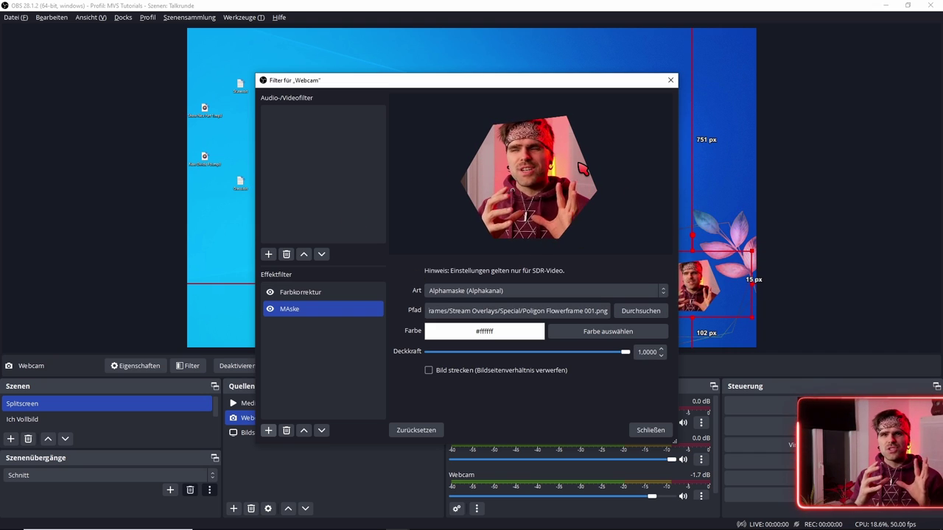
pyautogui.click(650, 431)
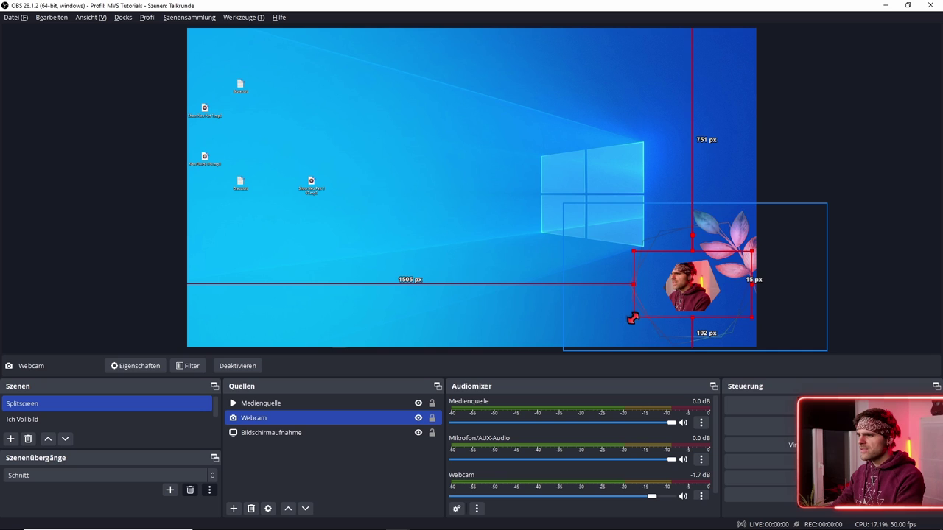
# Drag the Webcam's bottom-left and top-right handles outward so the hexagon fills the frame
pyautogui.moveTo(633, 319); pyautogui.dragTo(568, 349)
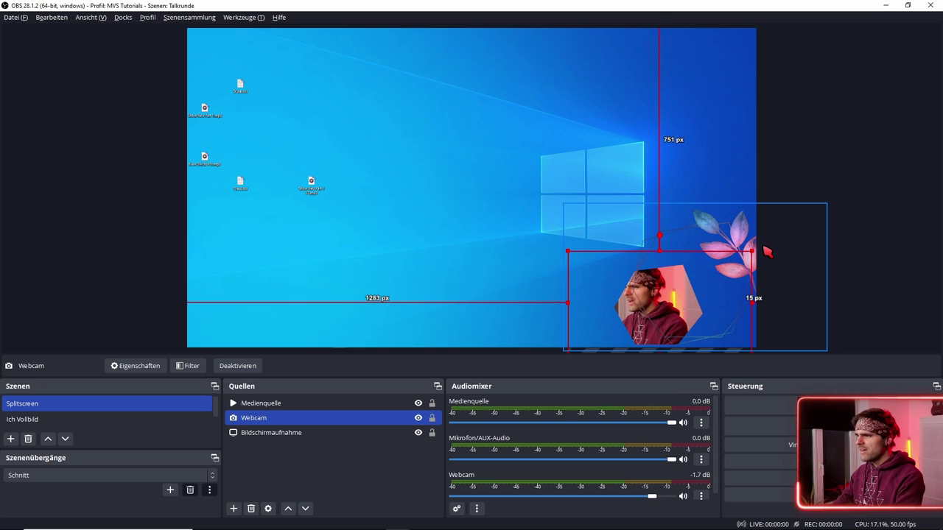
pyautogui.moveTo(751, 254); pyautogui.dragTo(826, 204)
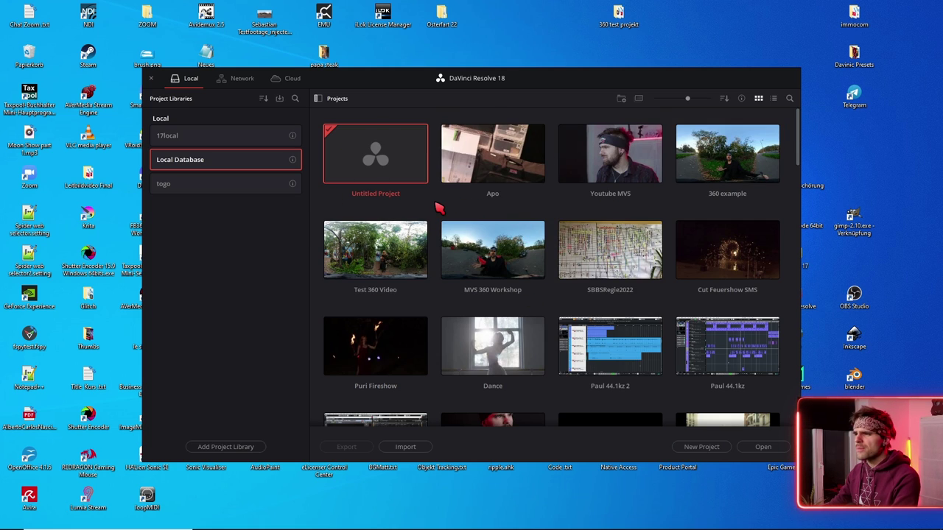
# Restore StreamFrames.dra from Streamframes/Davinci Resolve Project and open the StreamFrames project
pyautogui.rightClick(438, 206)
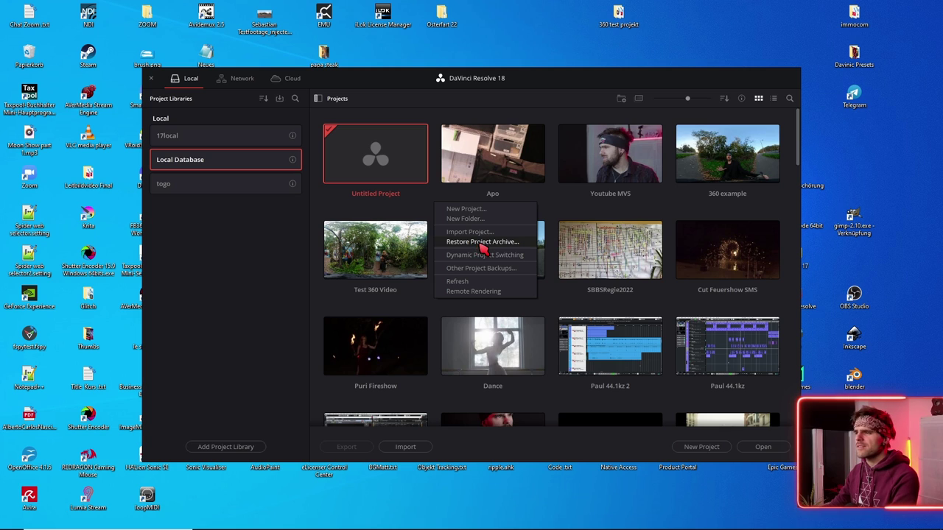
pyautogui.click(480, 243)
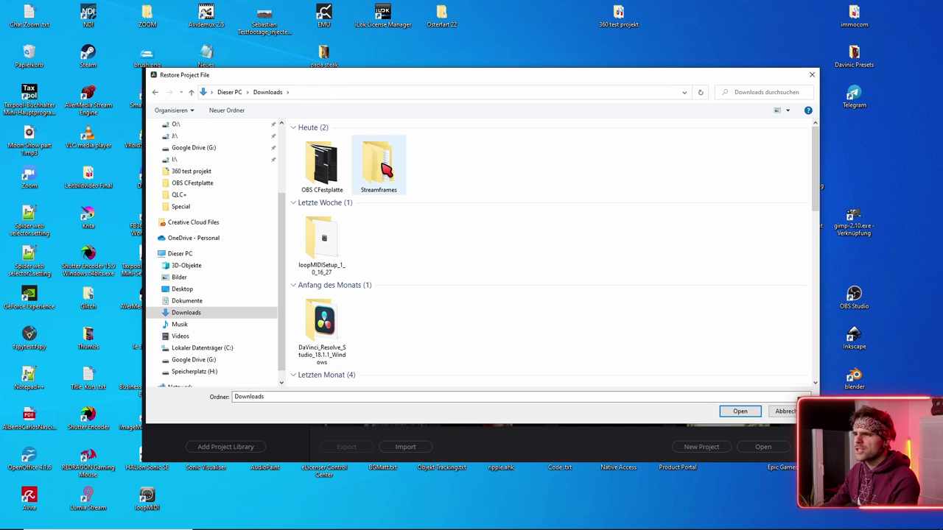
pyautogui.doubleClick(384, 170)
pyautogui.doubleClick(343, 147)
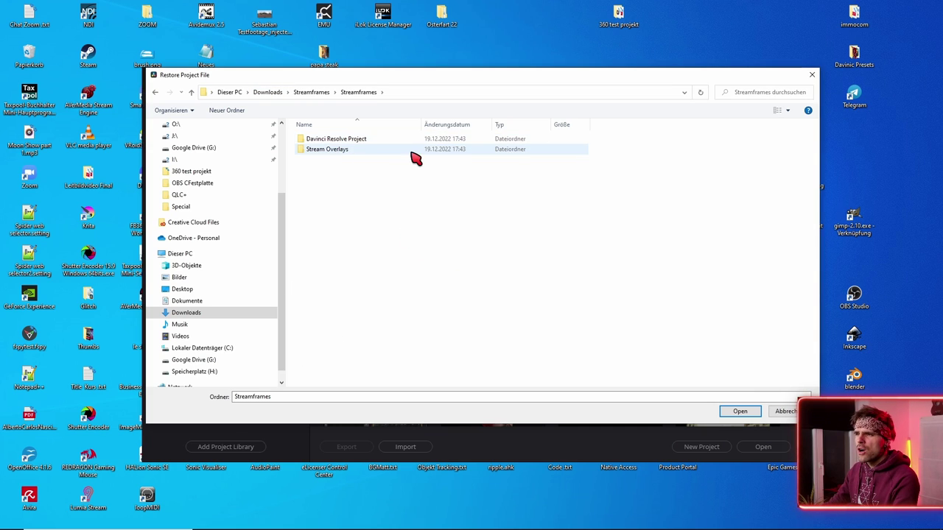
pyautogui.doubleClick(341, 140)
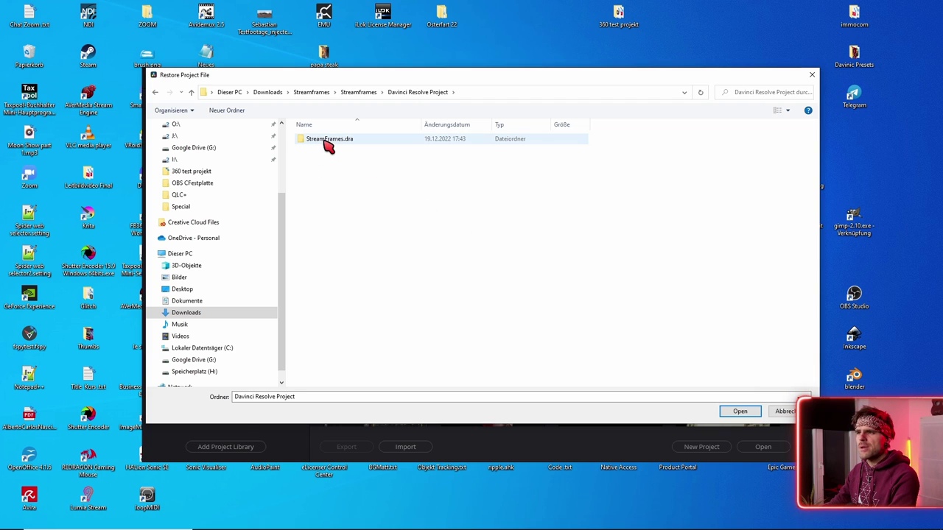
pyautogui.click(328, 144)
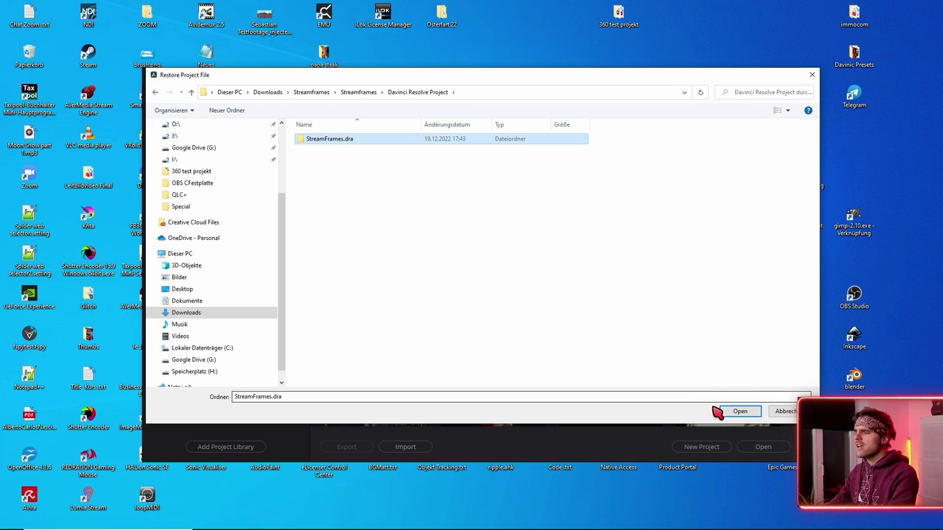
pyautogui.click(739, 414)
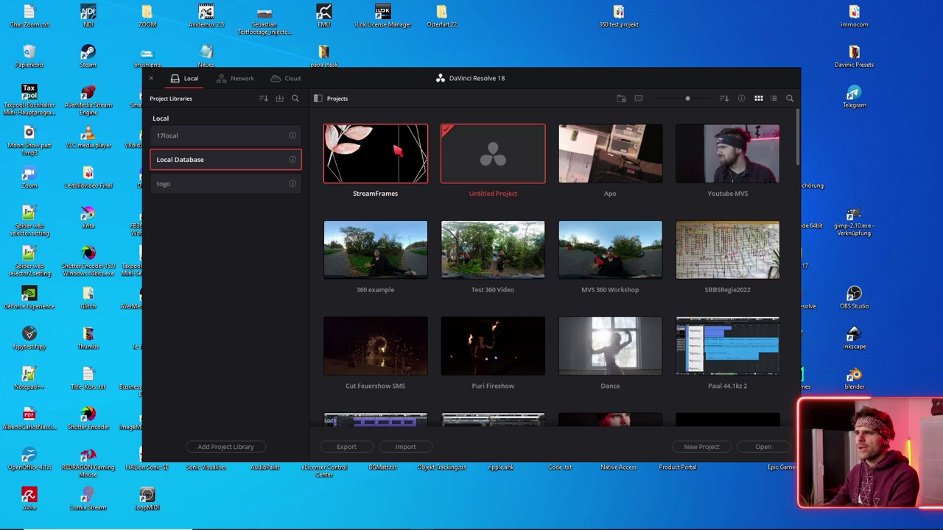
pyautogui.doubleClick(351, 150)
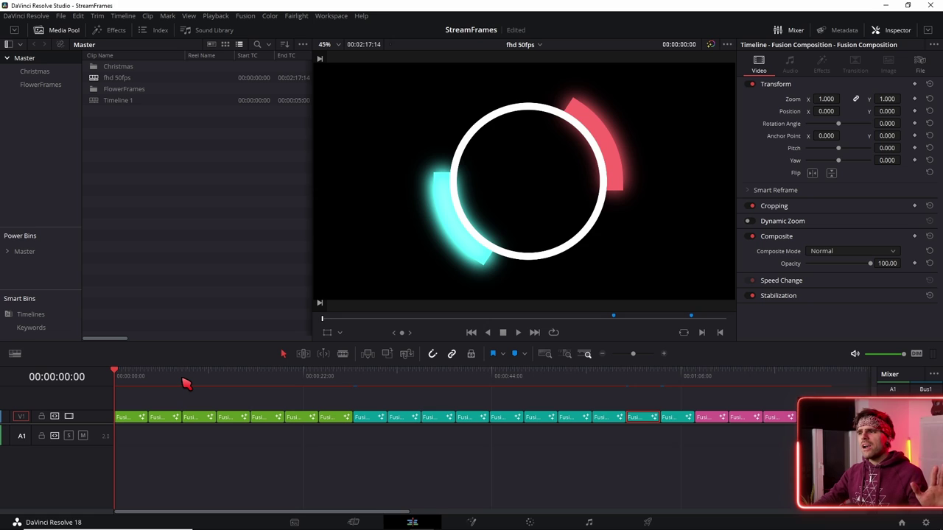
# Play the StreamFrames timeline, then open a frame clip on the Fusion page
pyautogui.press('space')
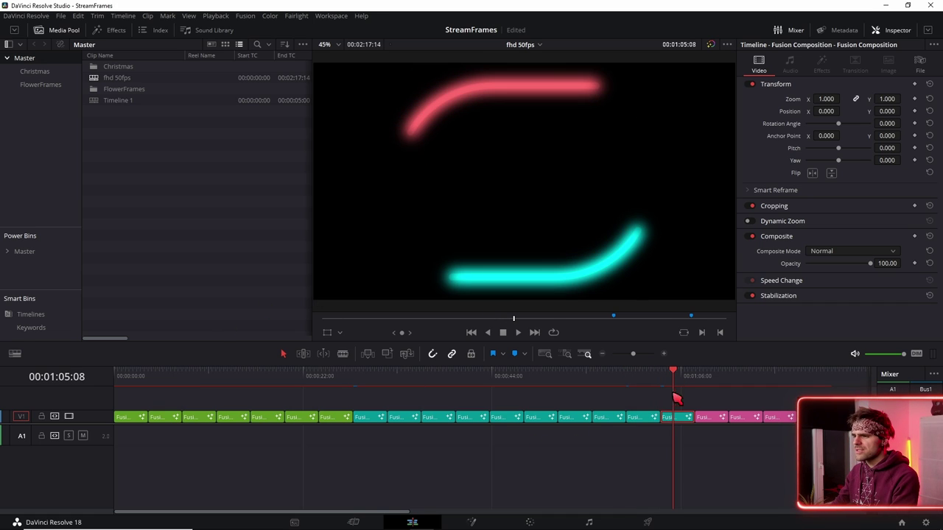
pyautogui.click(478, 521)
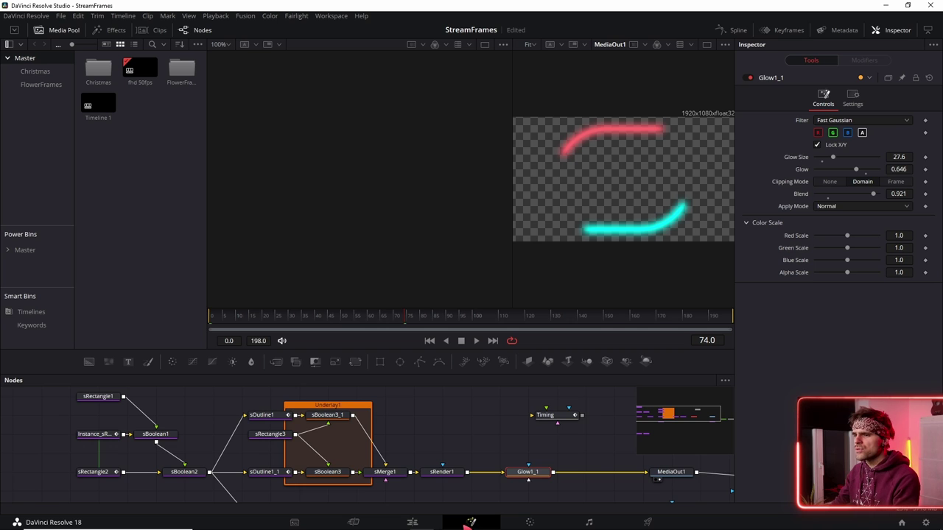
# Change sBoolean3_1's stroke colour to yellow (#fbff00), select sBoolean3, and return to the Edit page
pyautogui.click(329, 414)
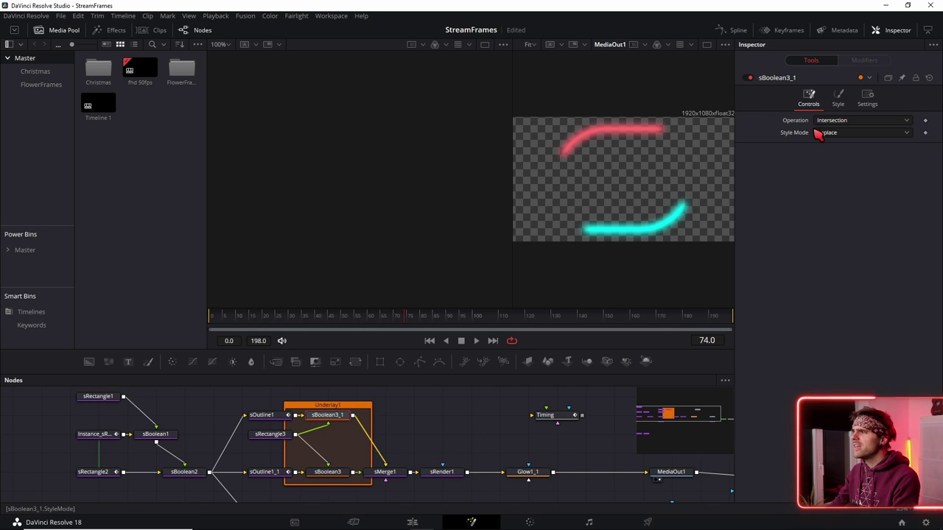
pyautogui.click(838, 97)
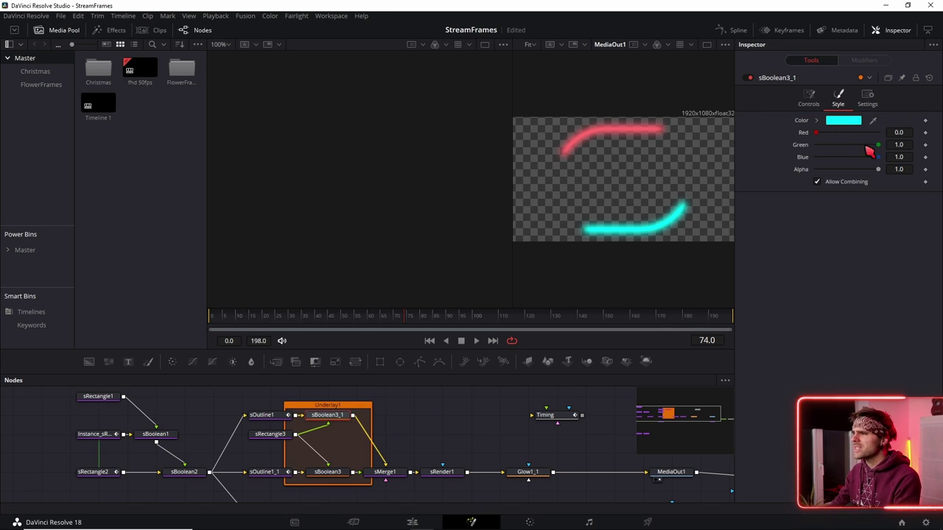
pyautogui.click(846, 123)
pyautogui.moveTo(525, 193); pyautogui.dragTo(572, 189)
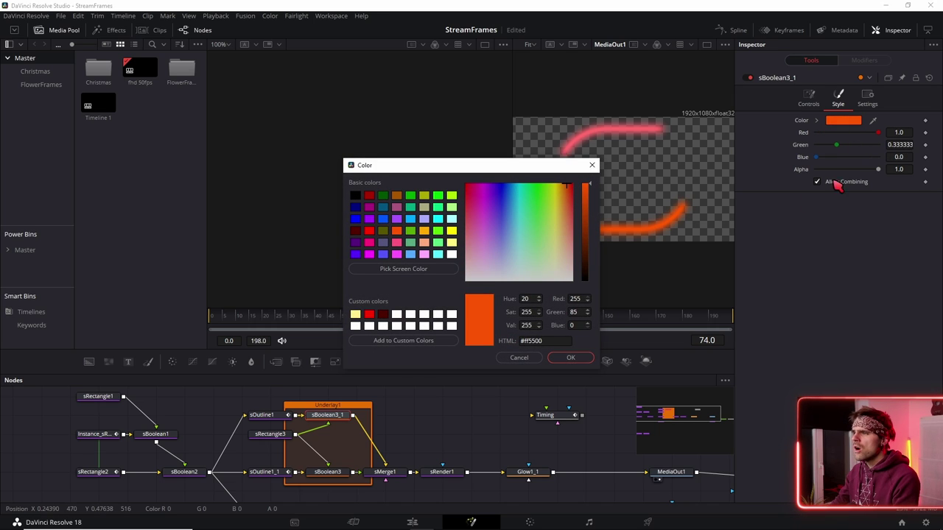
pyautogui.moveTo(575, 190); pyautogui.dragTo(557, 189)
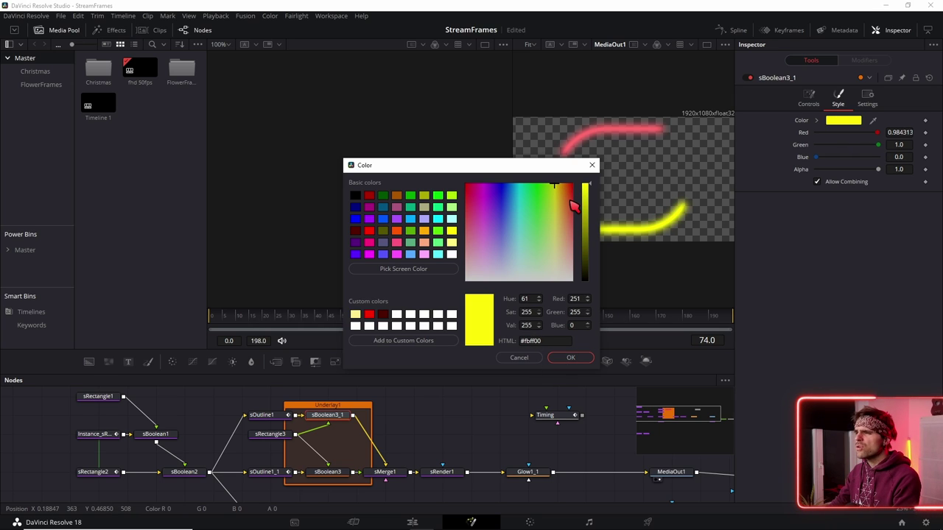
pyautogui.click(571, 357)
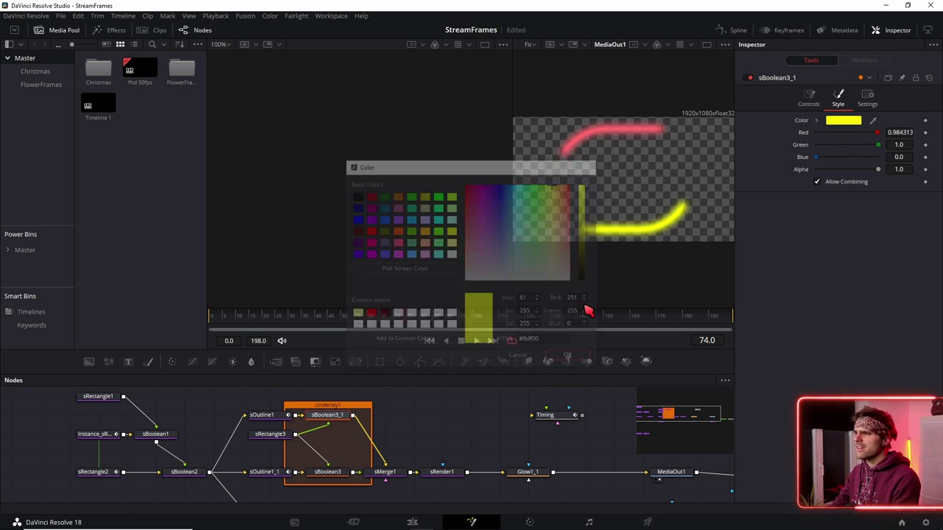
pyautogui.click(589, 236)
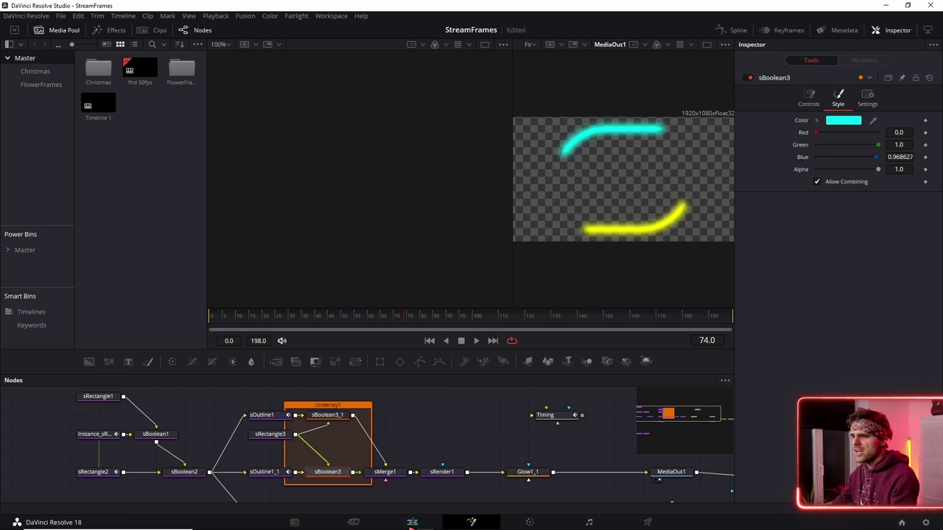
pyautogui.click(412, 522)
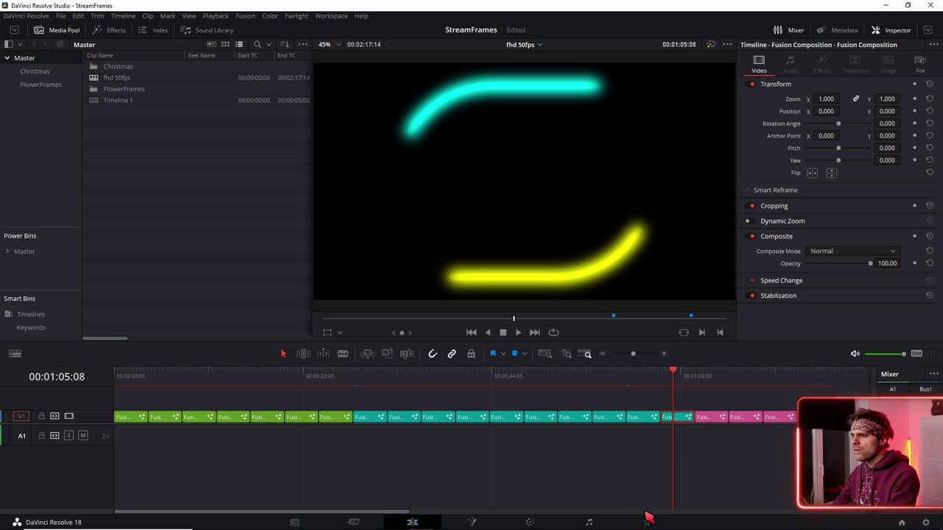
# Switch to the Deliver page to show the Custom Export render settings
pyautogui.click(648, 520)
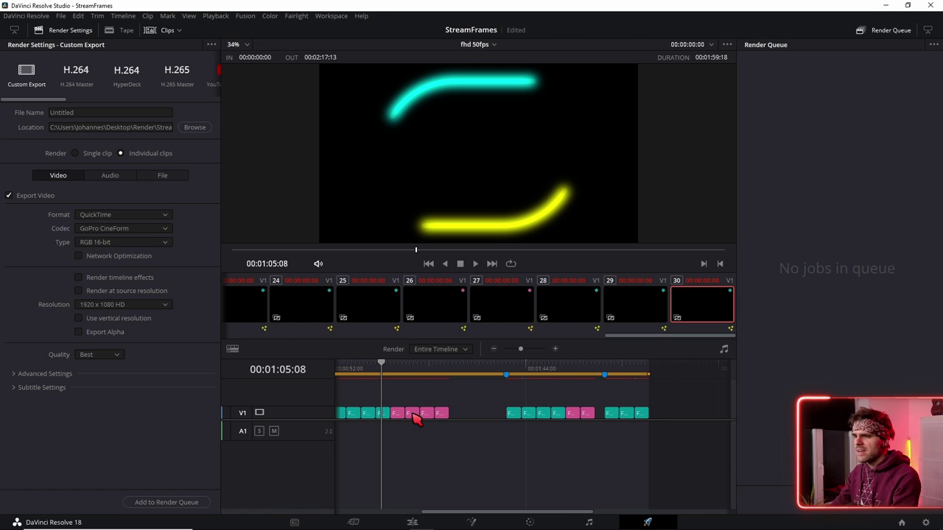